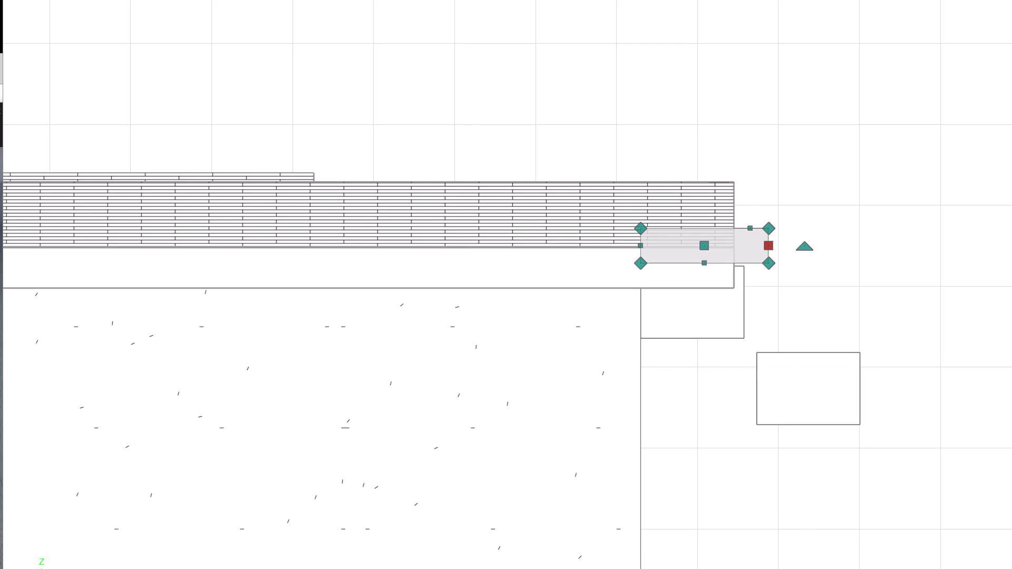
Stretch the small solid right of the roof far rightward, extending it past the roof's end
drag(719, 120, 556, 53)
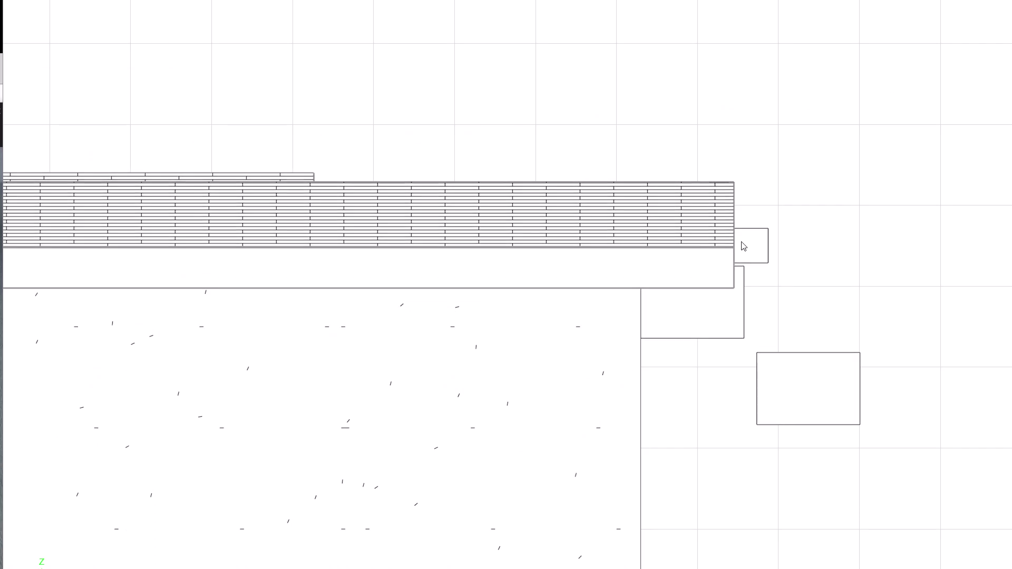
click(767, 251)
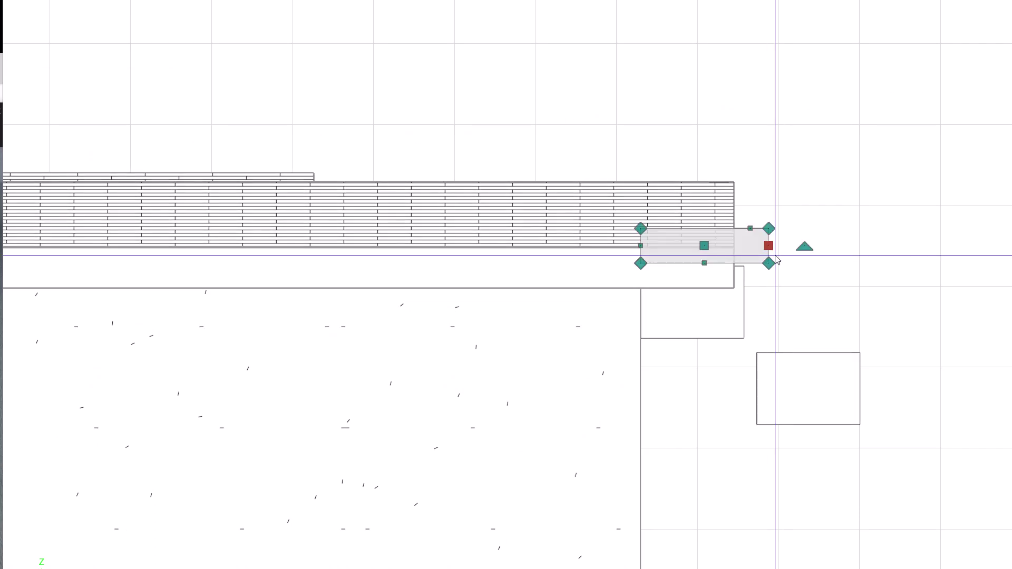
drag(769, 246, 1011, 270)
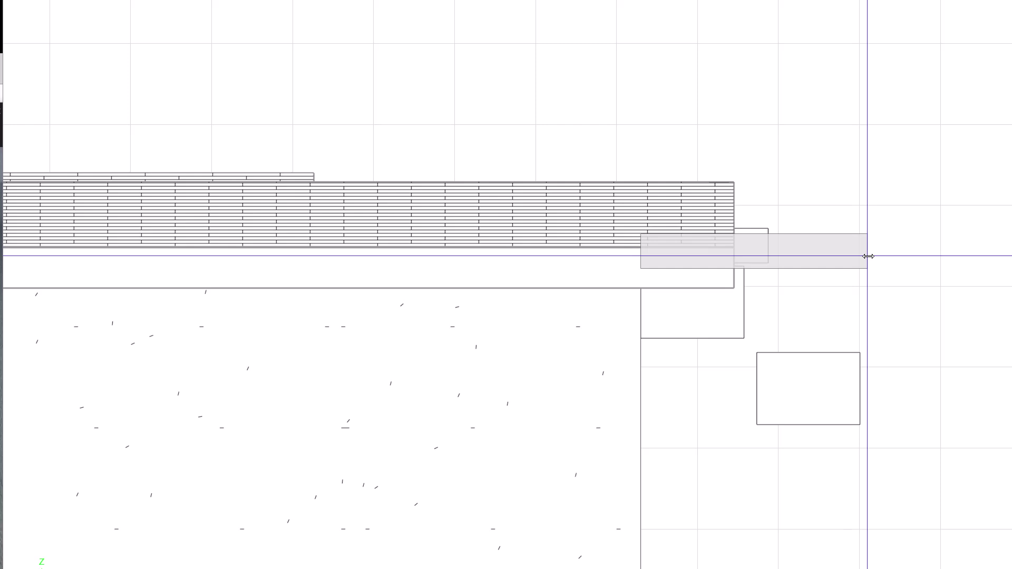